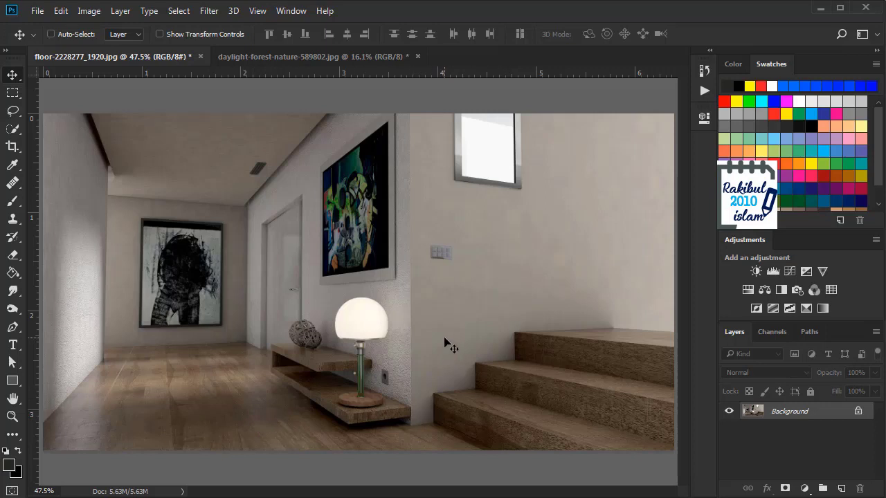
- Copy the hallway Background to Layer 1 and launch Shadows/Highlights, previewing Shadows at 35%
key(ctrl+j)
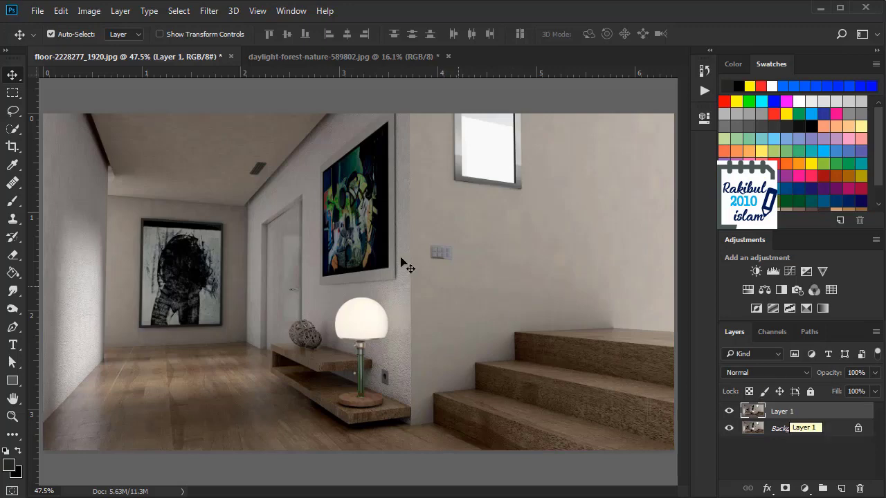
click(95, 12)
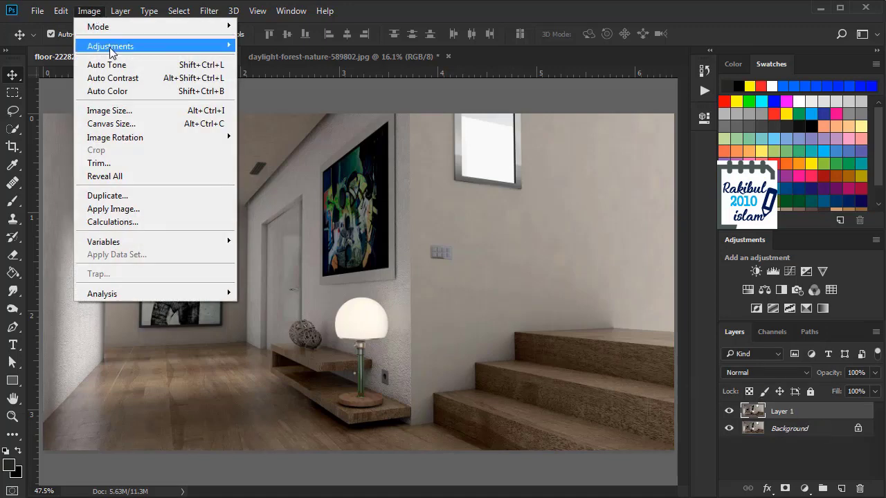
mouse_move(111, 45)
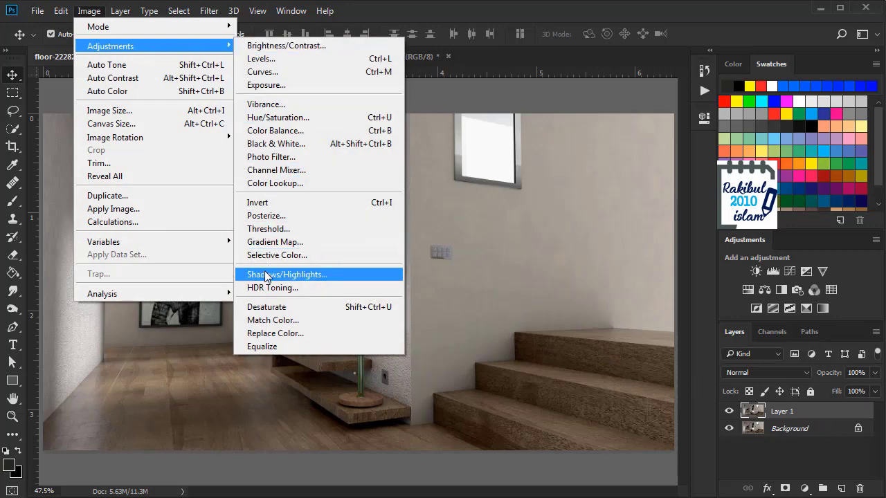
click(319, 276)
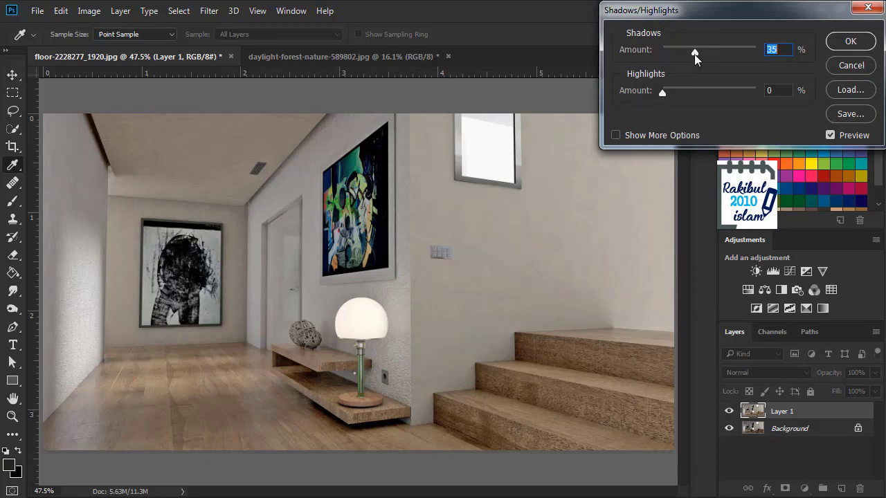
- Apply Shadows/Highlights to the hallway copy with Shadows at 30% and Highlights at 0%
drag(696, 56, 691, 61)
click(663, 94)
mouse_move(663, 95)
mouse_down()
mouse_move(721, 93)
mouse_move(666, 99)
mouse_move(683, 99)
mouse_up()
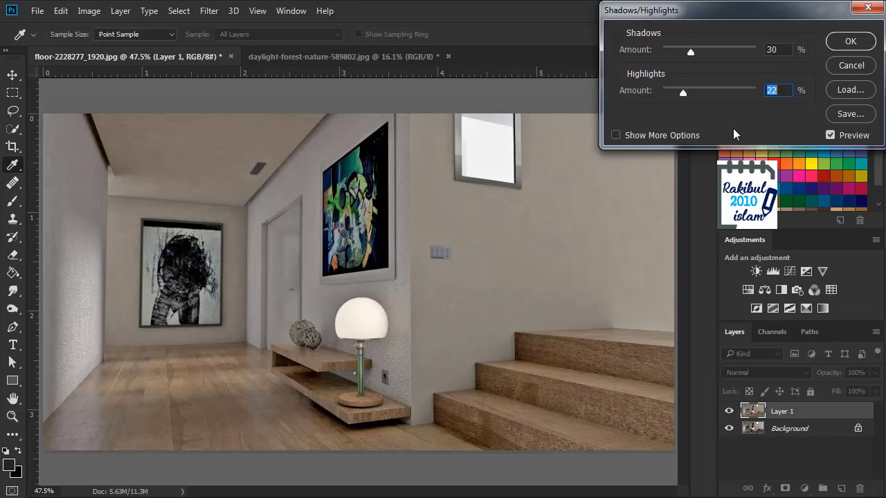
text(0)
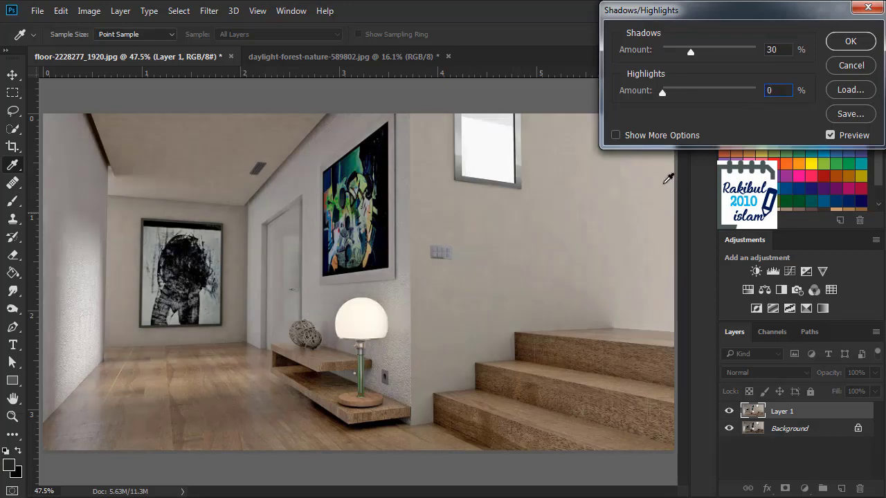
click(846, 43)
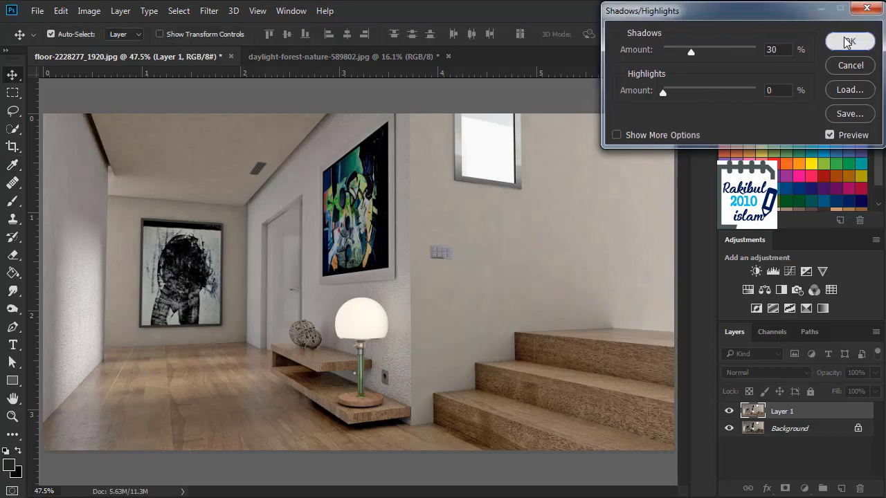
- Toggle Layer 1's visibility off and on to compare, then bring up adjustment layer types
click(728, 411)
click(730, 412)
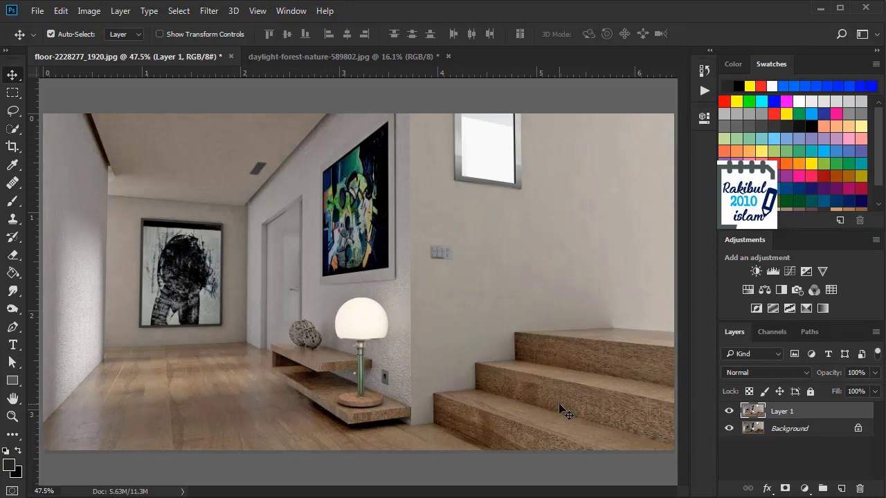
click(805, 489)
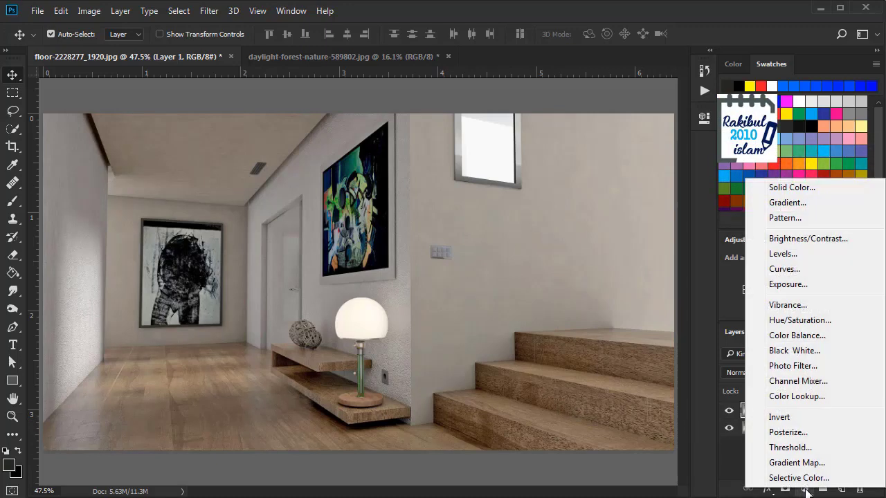
- Add a Brightness/Contrast layer at Brightness 33, Contrast -15, then select it with Layer 1
click(801, 240)
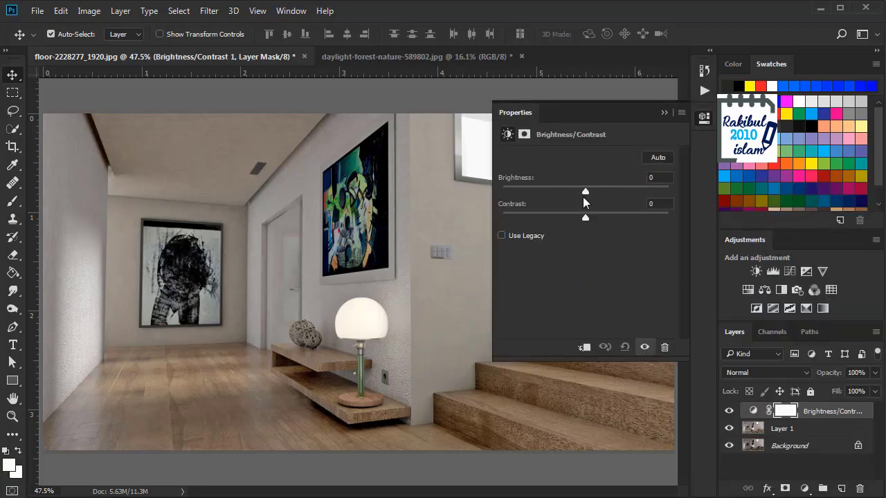
mouse_move(585, 189)
mouse_down()
mouse_move(609, 189)
mouse_move(603, 197)
mouse_up()
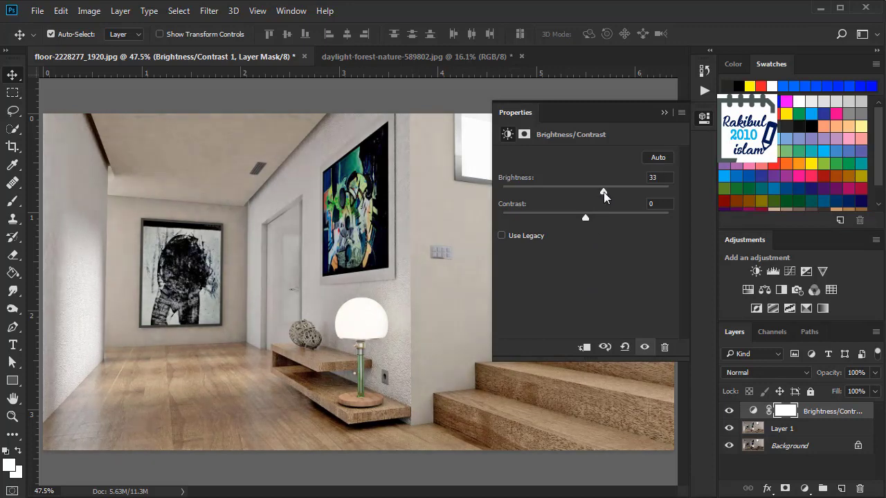
drag(587, 217, 560, 219)
click(644, 348)
click(643, 348)
click(703, 123)
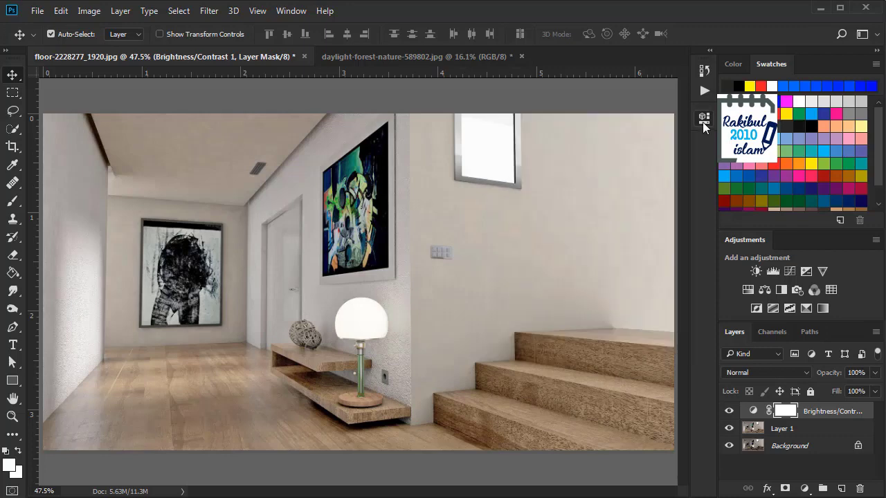
click(794, 430)
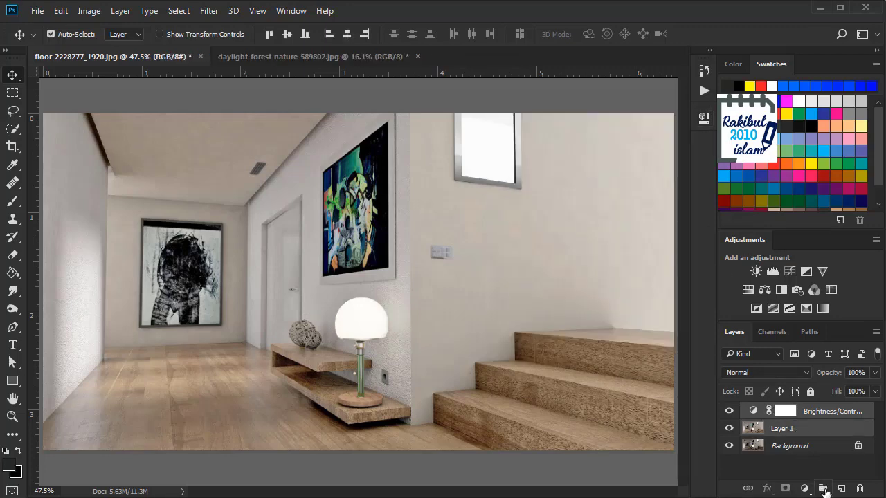
- Group the adjustment and Layer 1 into Group 1, compare before/after, then show the forest photo
click(824, 490)
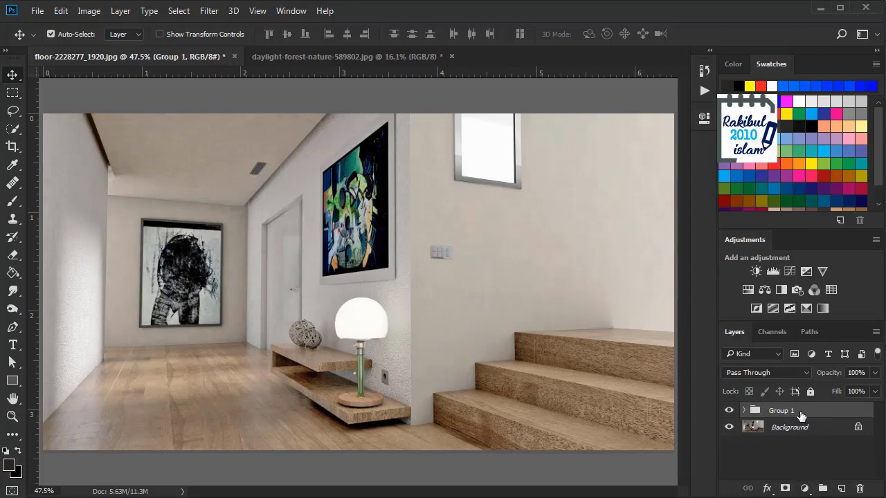
click(729, 412)
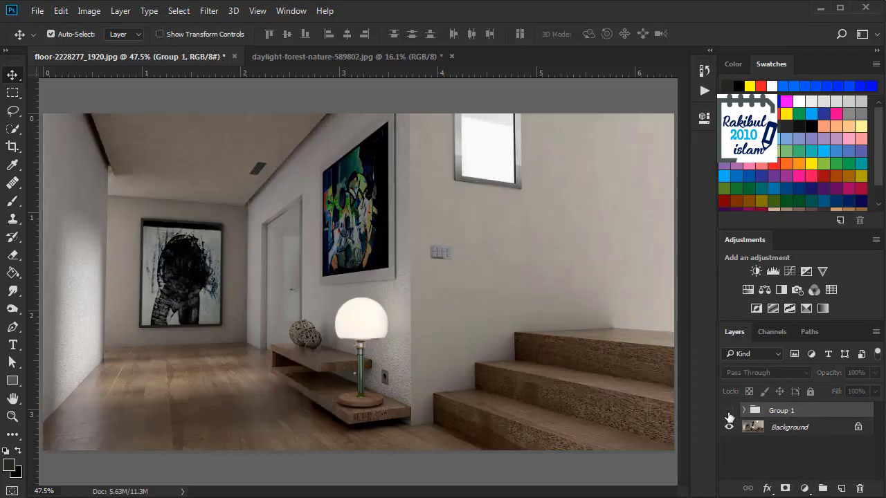
click(729, 411)
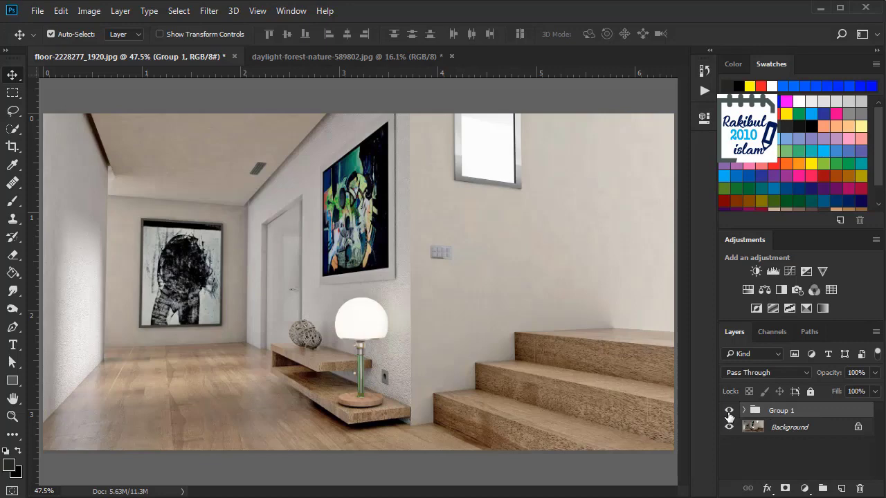
click(729, 412)
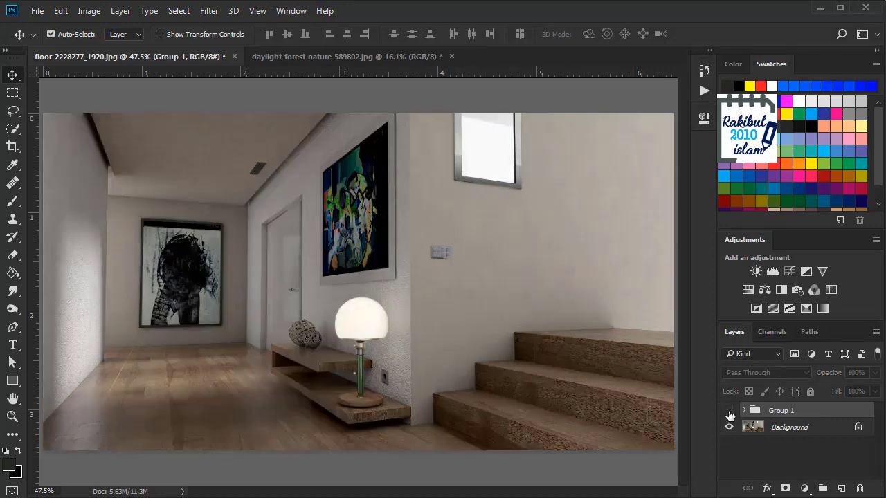
click(729, 412)
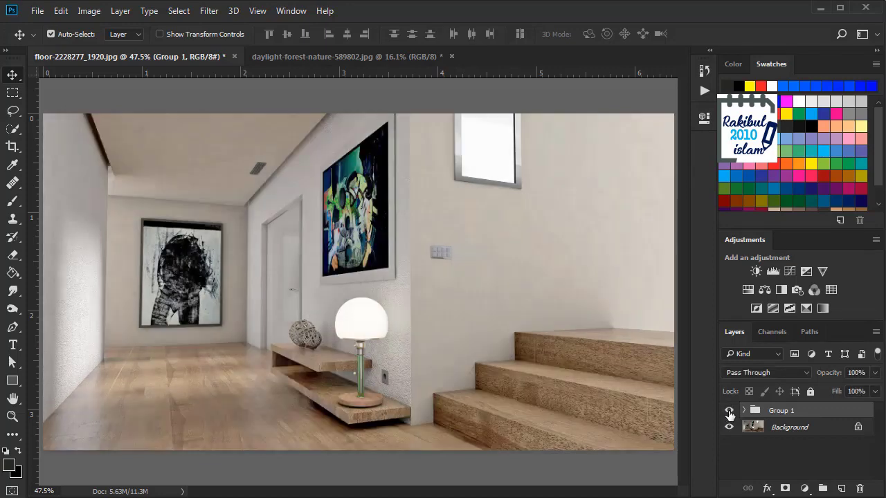
click(321, 57)
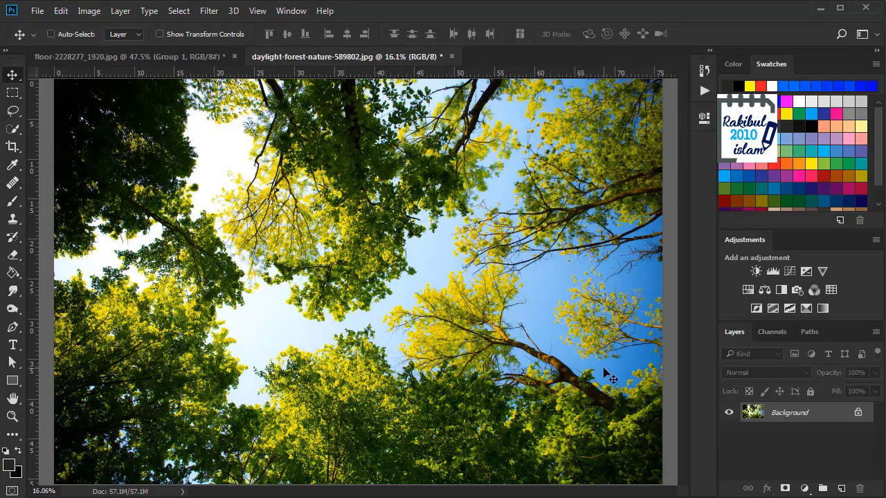
- Duplicate the forest Background to Layer 1 and open Shadows/Highlights with all options shown
key(ctrl+j)
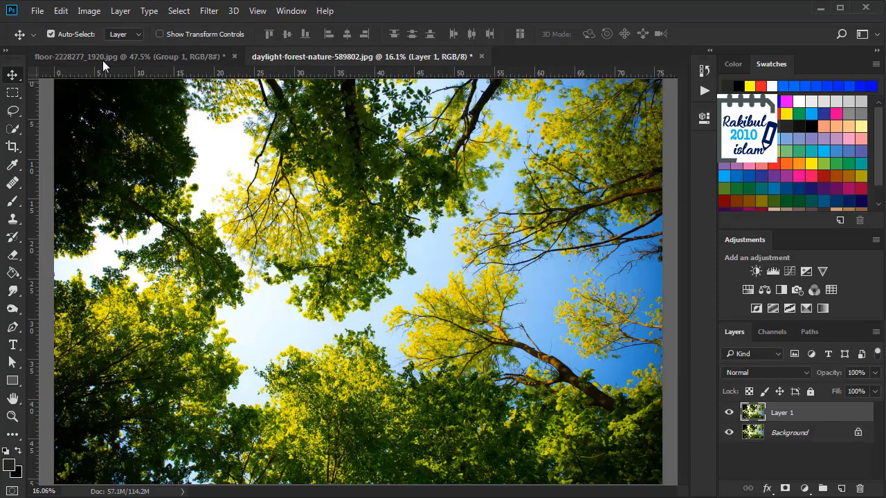
click(92, 11)
mouse_move(110, 45)
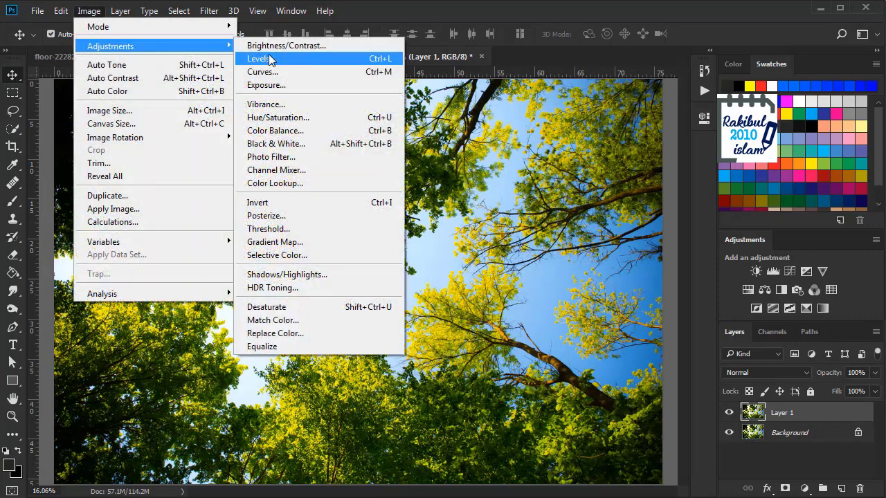
click(319, 277)
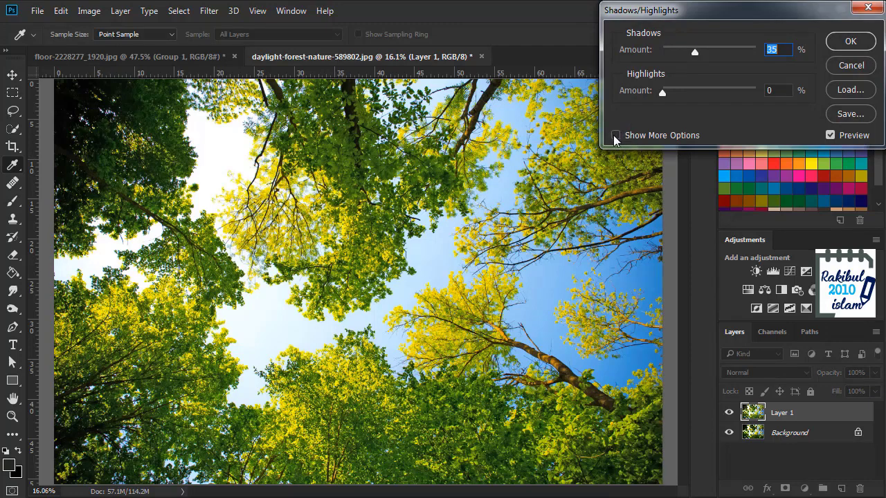
click(616, 136)
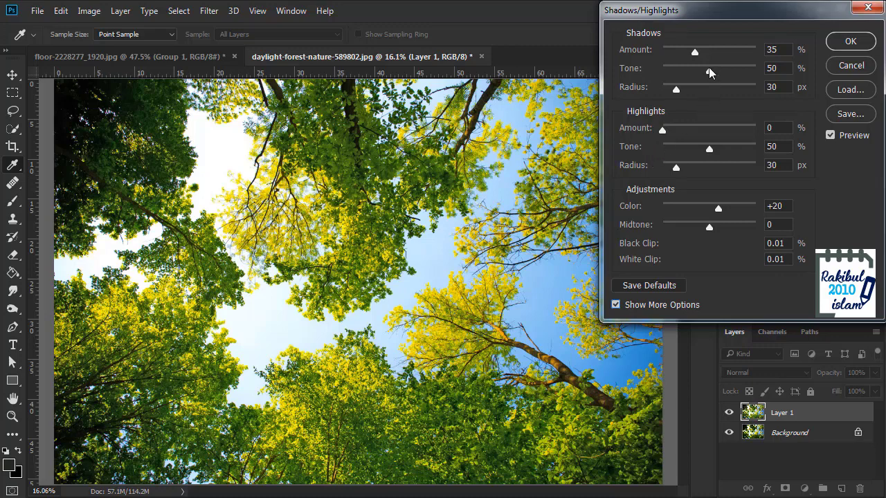
- Set Shadows Tone 57, Radius 40 px and Highlights 27%, Tone 24, Radius 70 px
mouse_move(709, 72)
mouse_down()
mouse_move(718, 75)
mouse_move(675, 93)
mouse_move(720, 95)
mouse_move(682, 94)
mouse_up()
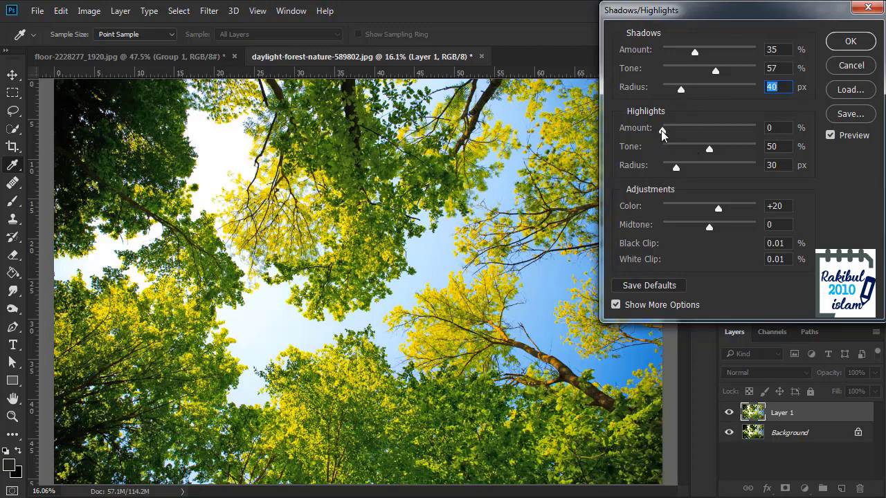
drag(663, 133, 688, 134)
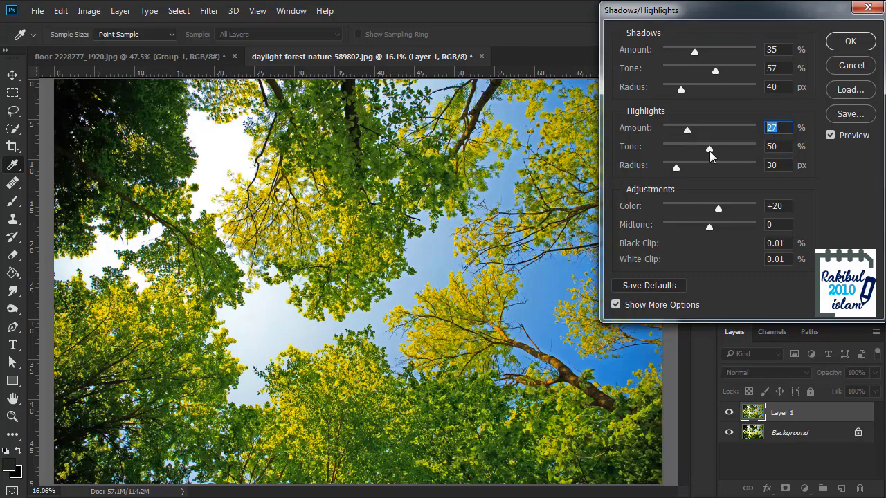
mouse_move(710, 156)
mouse_down()
mouse_move(673, 156)
mouse_move(686, 157)
mouse_move(691, 170)
mouse_up()
mouse_move(708, 169)
mouse_down()
mouse_move(682, 171)
mouse_move(696, 171)
mouse_up()
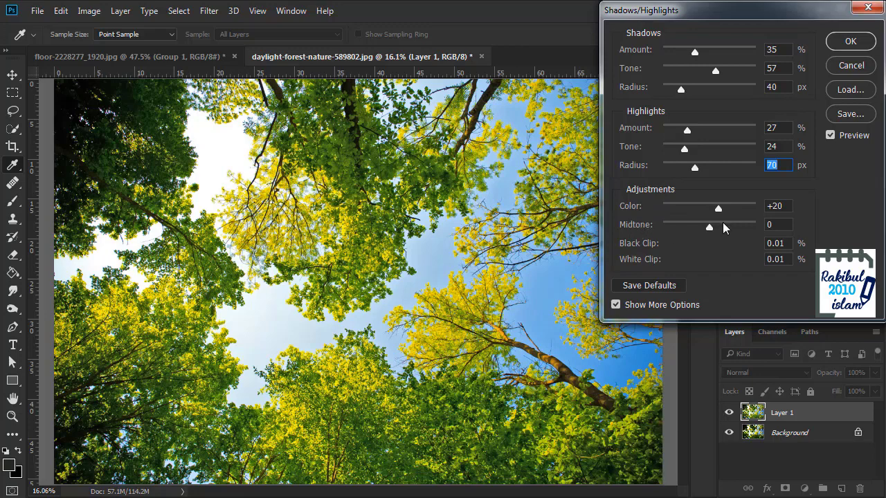
- Set Color +19 and Midtone -53, compare the preview, and apply the adjustment
mouse_move(718, 210)
mouse_down()
mouse_move(689, 239)
mouse_move(676, 240)
mouse_move(685, 241)
mouse_up()
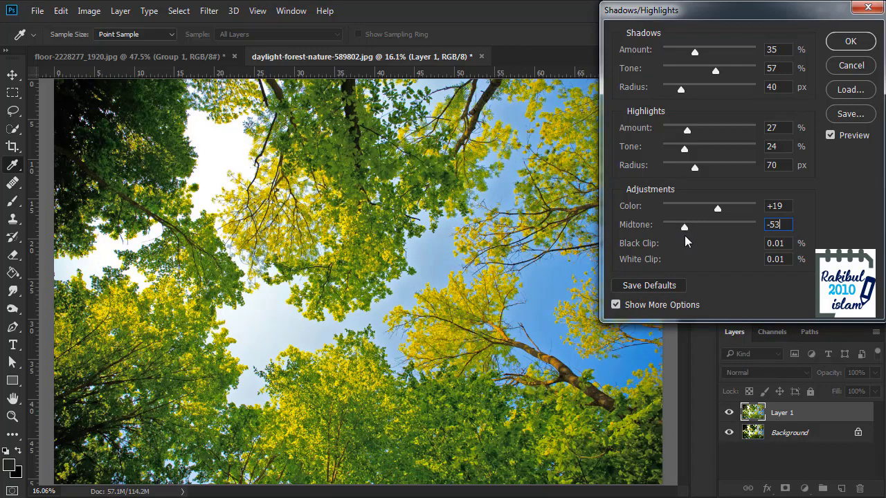
click(830, 135)
click(848, 42)
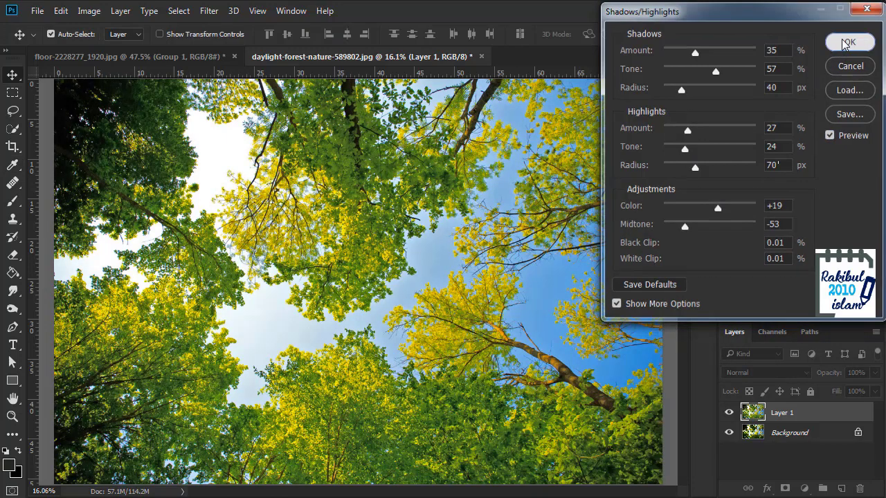
click(728, 413)
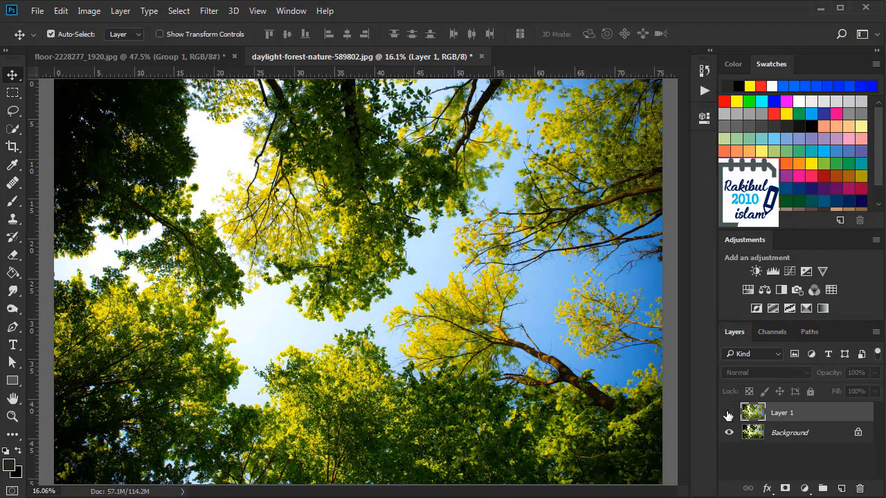
click(728, 413)
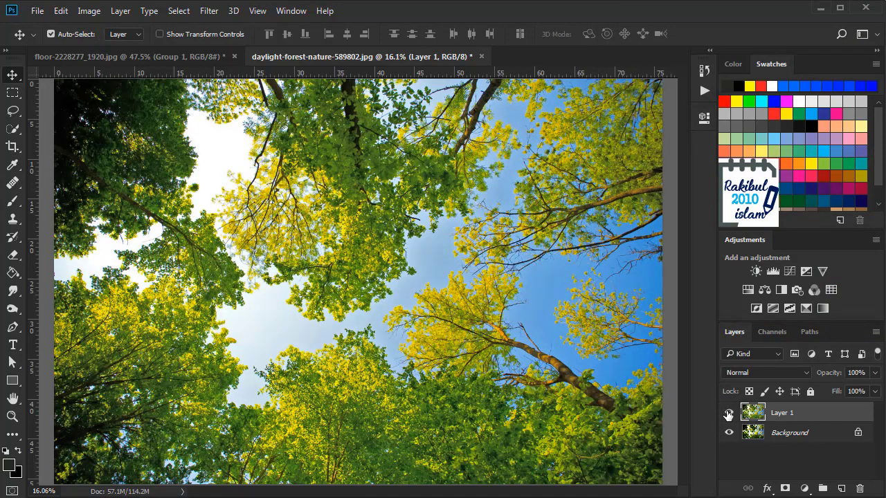
click(728, 414)
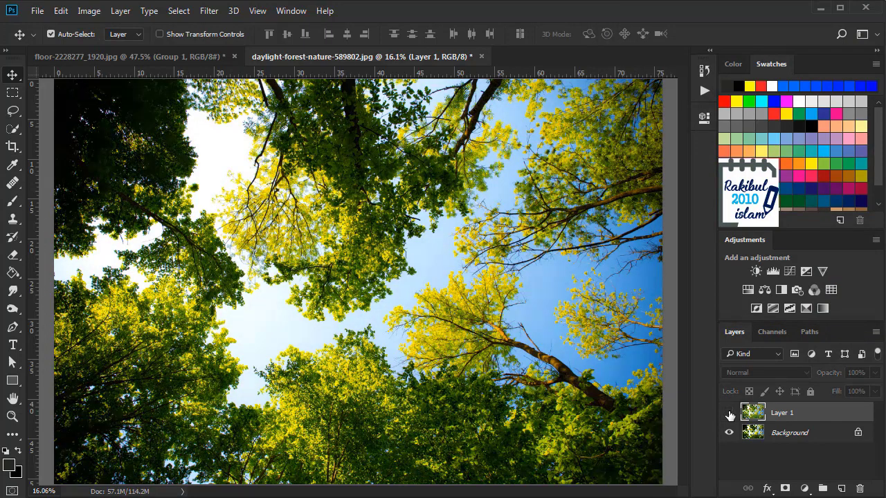
click(729, 414)
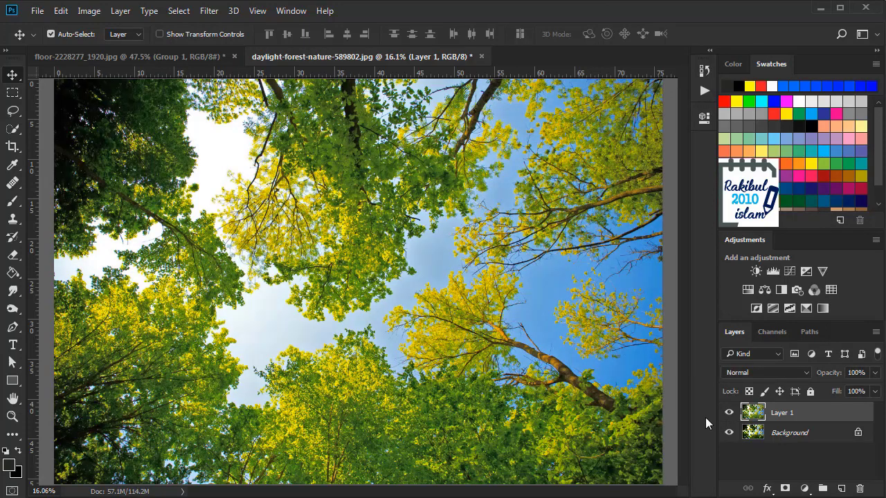